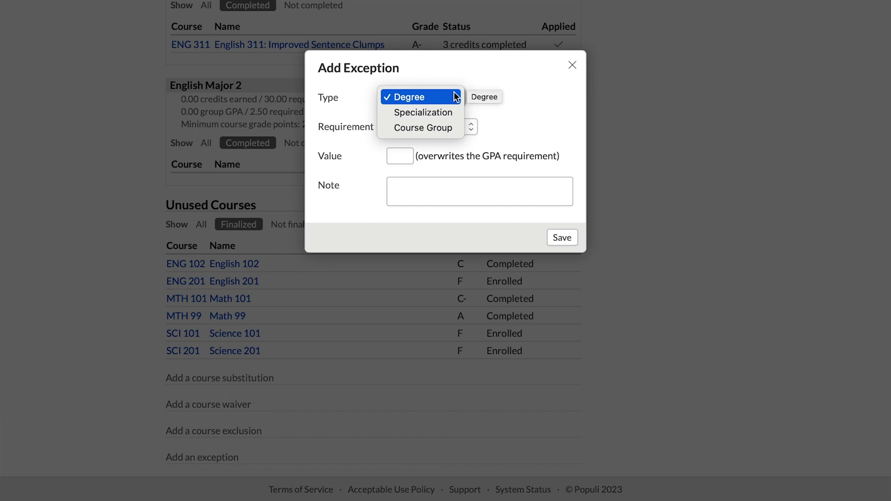
Step: Close the exception form without saving and review the audit's General Degree Requirements
{"action": "left_click", "coordinate": [573, 70]}
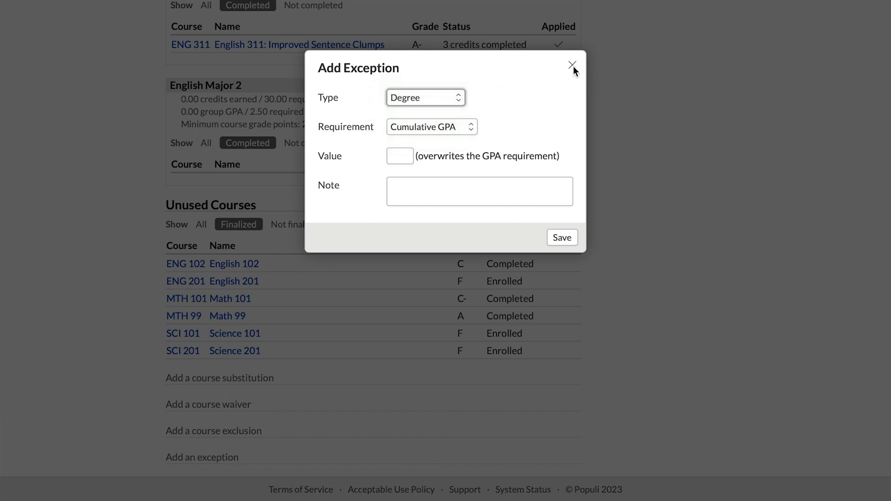
{"action": "left_click", "coordinate": [573, 70]}
{"action": "scroll", "coordinate": [582, 154], "scroll_direction": "up", "scroll_amount": 15}
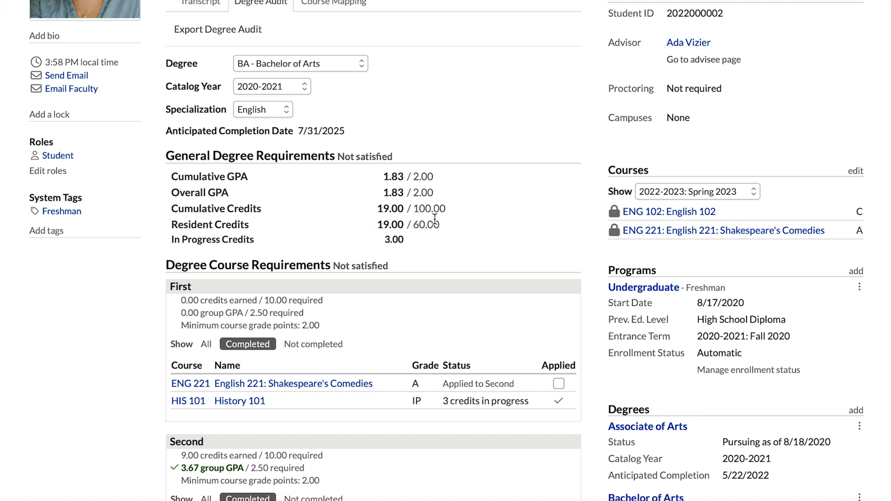
Step: Add a degree exception that reduces the Cumulative Units requirement by 3, with the note "Because I can."
{"action": "scroll", "coordinate": [436, 218], "scroll_direction": "down", "scroll_amount": 15}
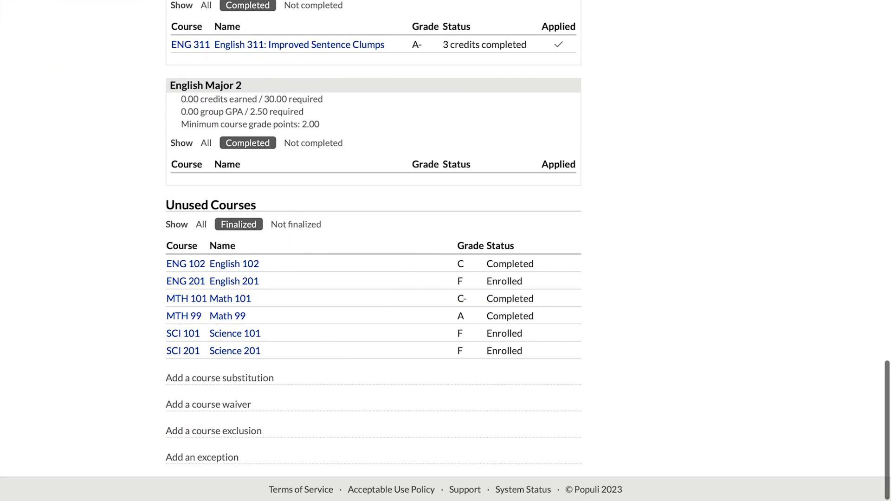
{"action": "left_click", "coordinate": [227, 459]}
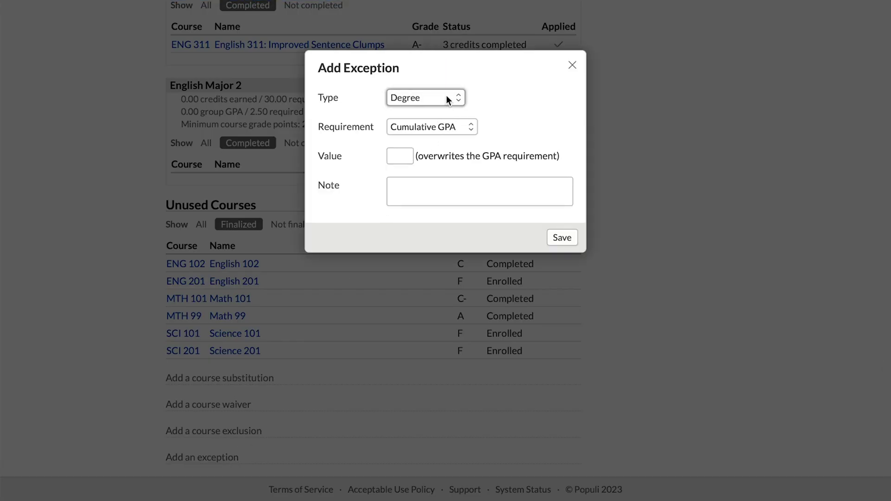
{"action": "left_click", "coordinate": [448, 126]}
{"action": "left_click", "coordinate": [441, 158]}
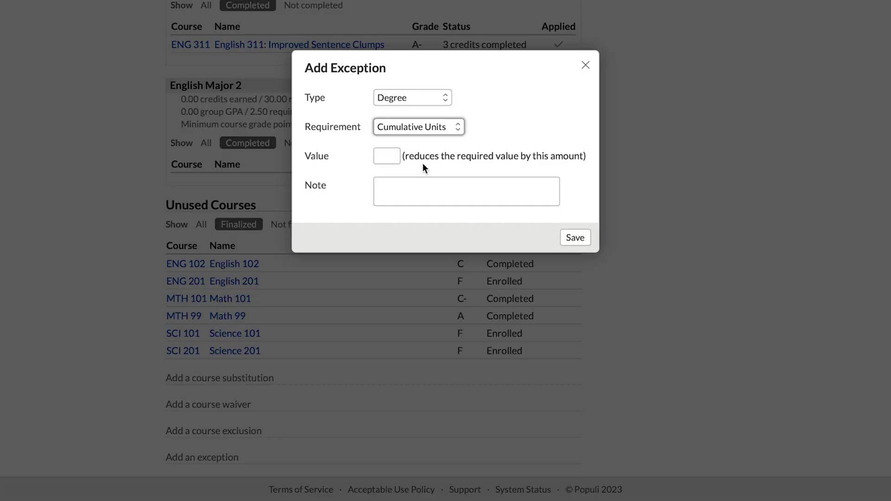
{"action": "left_click", "coordinate": [392, 150]}
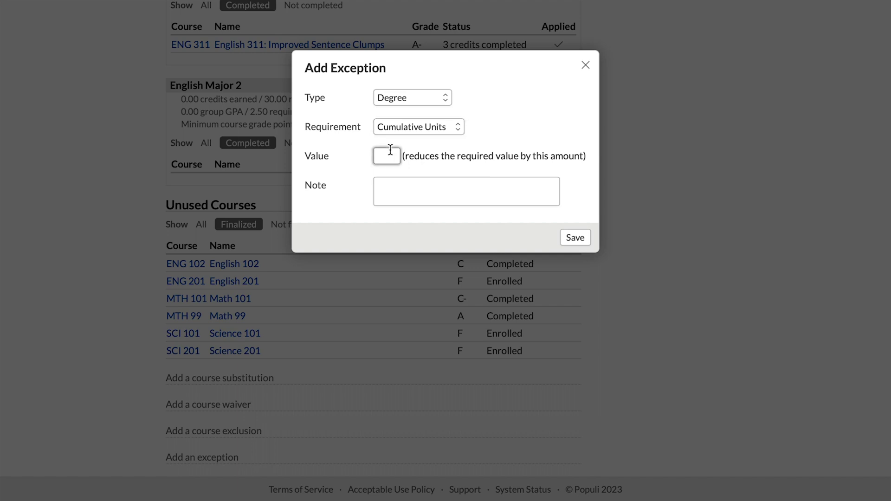
{"action": "type", "text": "3"}
{"action": "left_click", "coordinate": [531, 191]}
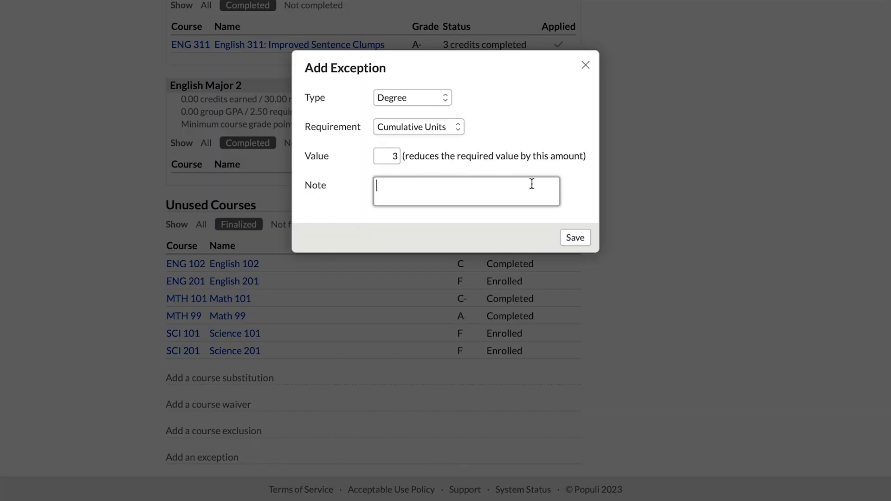
{"action": "type", "text": "Because I can."}
{"action": "left_click", "coordinate": [577, 242]}
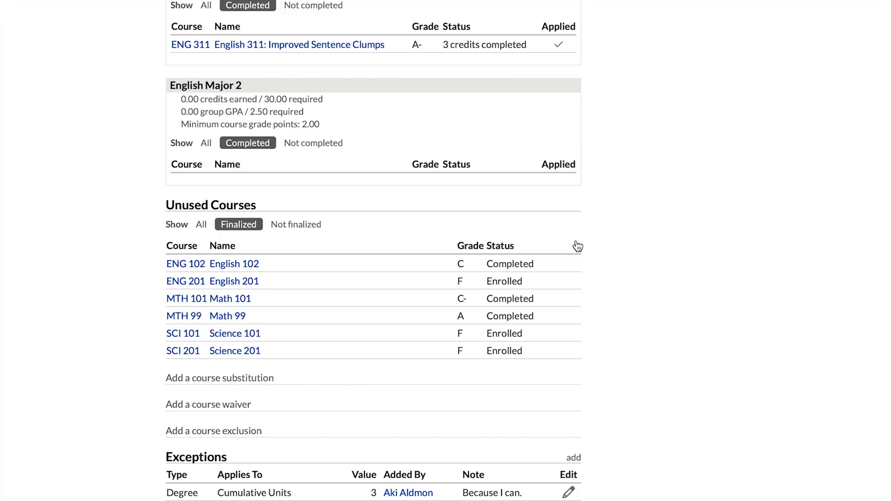
Step: Check the new entry under Exceptions and the Cumulative Credits requirement in the General Degree Requirements
{"action": "scroll", "coordinate": [568, 253], "scroll_direction": "down", "scroll_amount": 1}
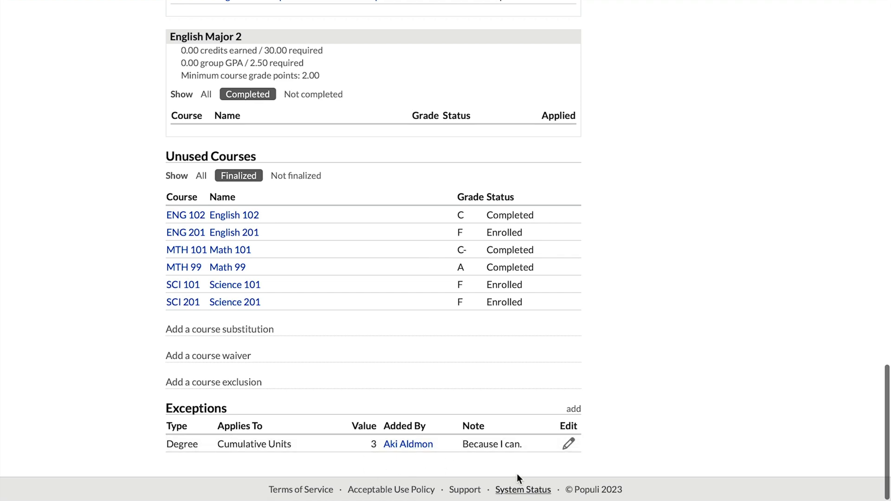
{"action": "scroll", "coordinate": [503, 441], "scroll_direction": "up", "scroll_amount": 9}
{"action": "scroll", "coordinate": [503, 440], "scroll_direction": "up", "scroll_amount": 15}
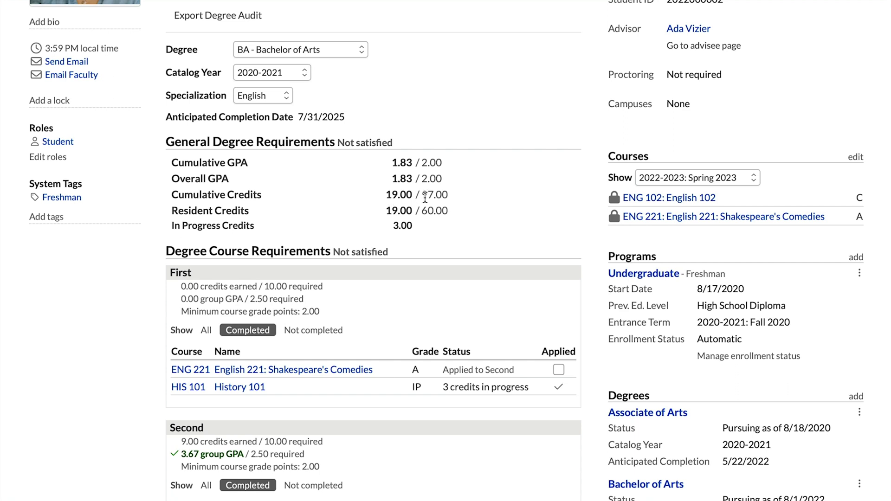
{"action": "left_click_drag", "start_coordinate": [423, 199], "coordinate": [456, 200]}
{"action": "left_click", "coordinate": [458, 198]}
{"action": "scroll", "coordinate": [471, 184], "scroll_direction": "down", "scroll_amount": 15}
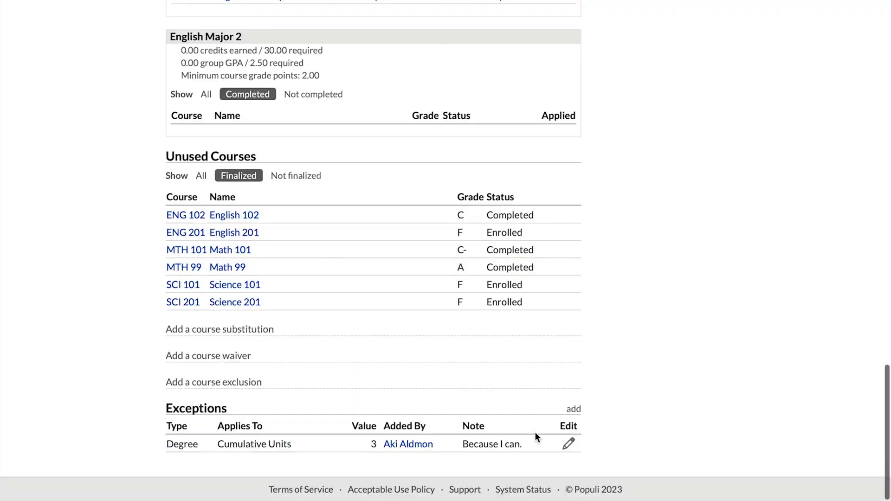
{"action": "left_click", "coordinate": [573, 409]}
{"action": "left_click", "coordinate": [468, 128]}
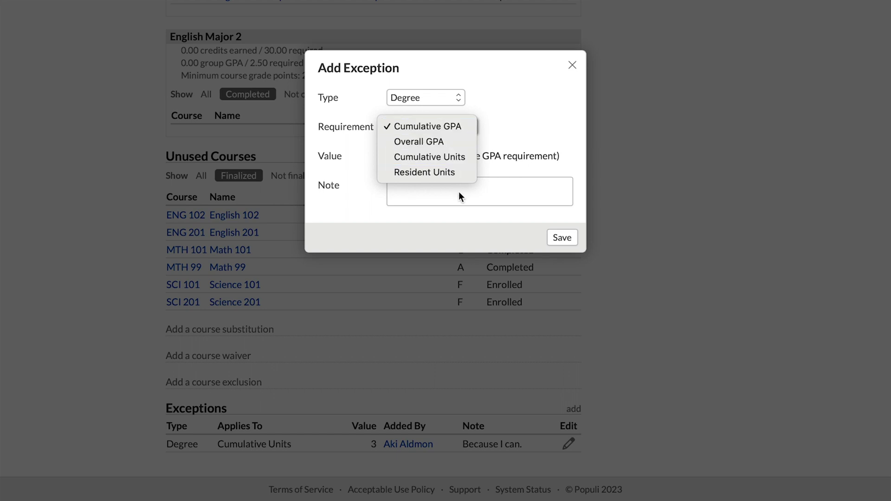
{"action": "left_click", "coordinate": [448, 102]}
{"action": "left_click", "coordinate": [448, 99]}
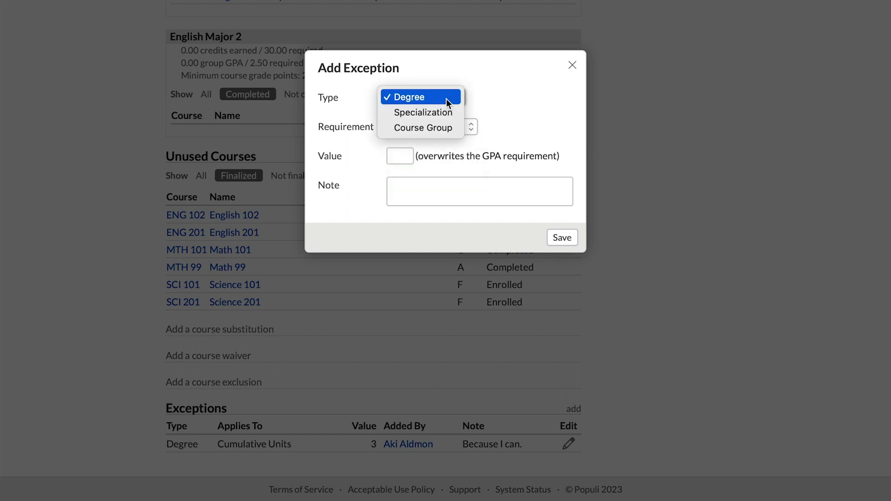
{"action": "left_click", "coordinate": [447, 113]}
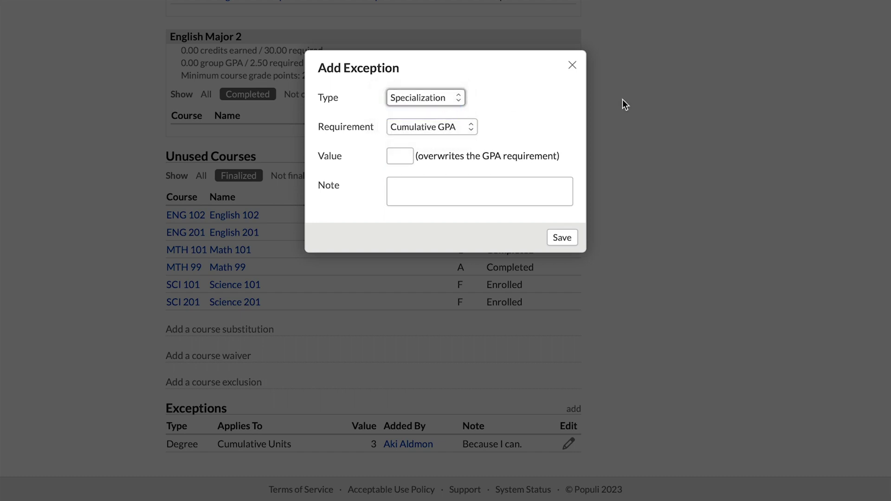
{"action": "left_click", "coordinate": [573, 65]}
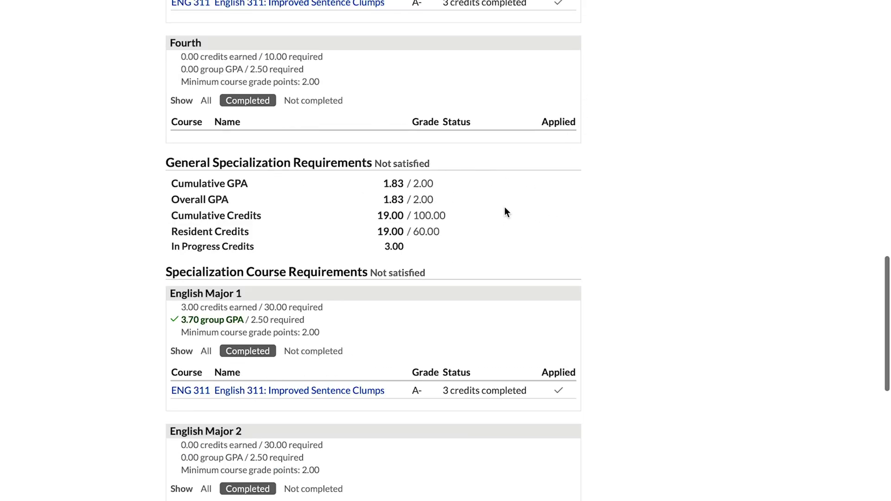
Step: Add a specialization exception that overwrites the Overall GPA requirement with 1.8
{"action": "left_click_drag", "start_coordinate": [412, 199], "coordinate": [441, 201]}
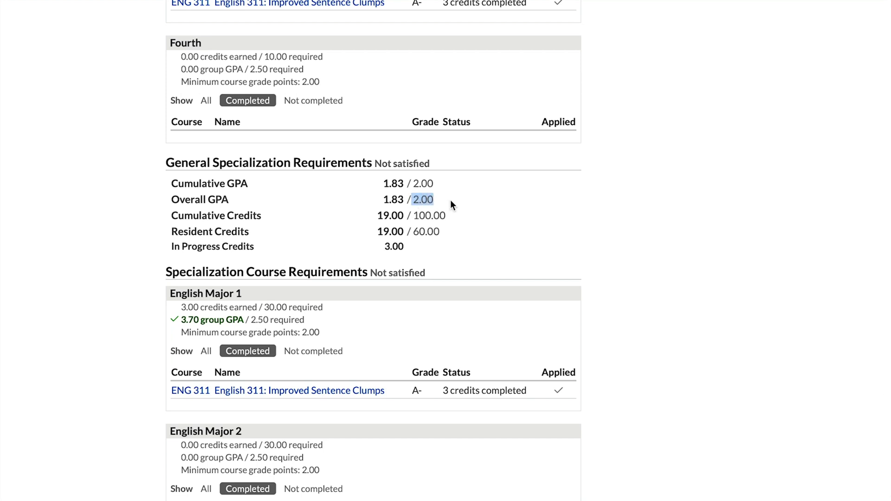
{"action": "left_click", "coordinate": [449, 200]}
{"action": "scroll", "coordinate": [400, 218], "scroll_direction": "down", "scroll_amount": 8}
{"action": "left_click", "coordinate": [568, 409]}
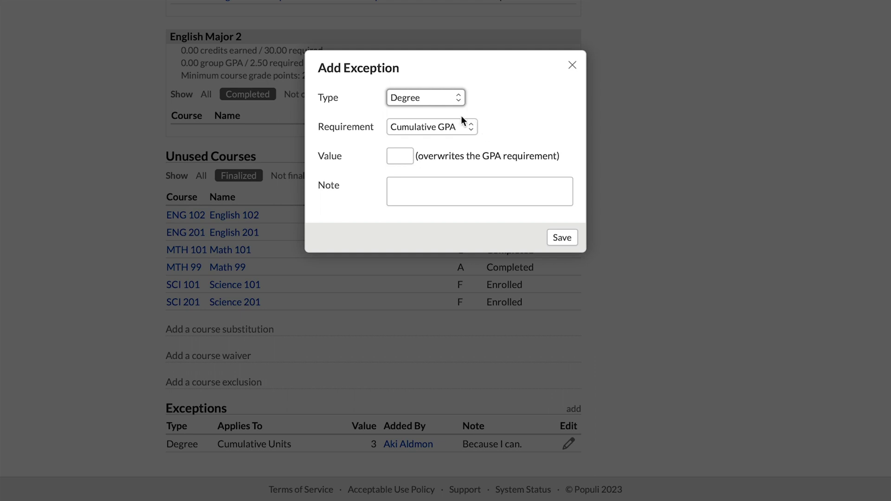
{"action": "left_click", "coordinate": [444, 100]}
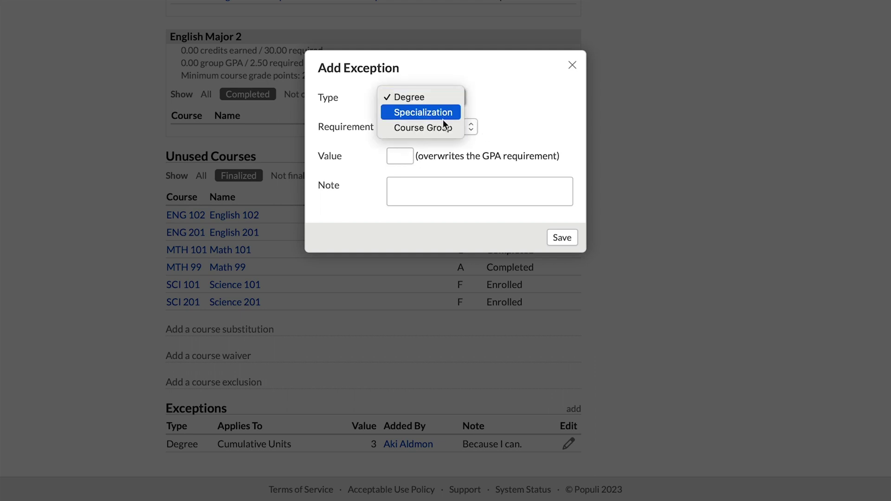
{"action": "left_click", "coordinate": [443, 118]}
{"action": "left_click", "coordinate": [442, 126]}
{"action": "left_click", "coordinate": [444, 141]}
{"action": "left_click", "coordinate": [403, 157]}
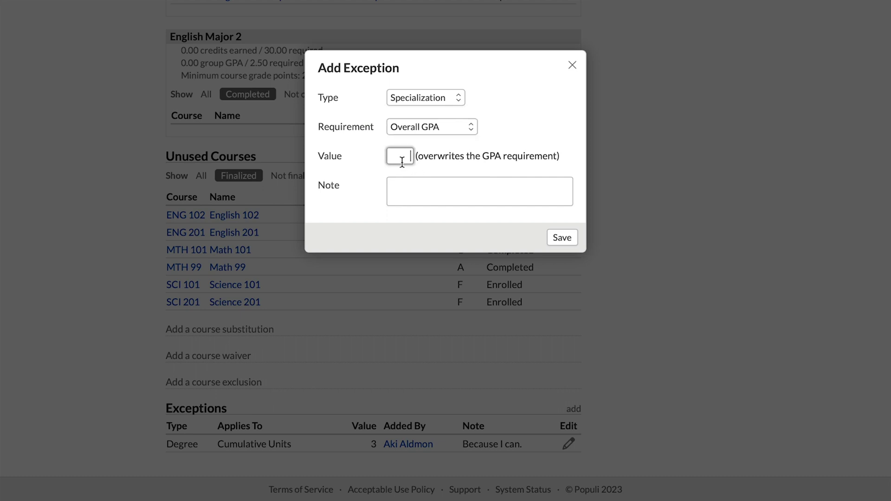
{"action": "type", "text": "1.8"}
{"action": "left_click", "coordinate": [562, 238]}
Step: Check the Overall GPA in the General Specialization Requirements and the credits required for the Second course group
{"action": "scroll", "coordinate": [587, 238], "scroll_direction": "up", "scroll_amount": 7}
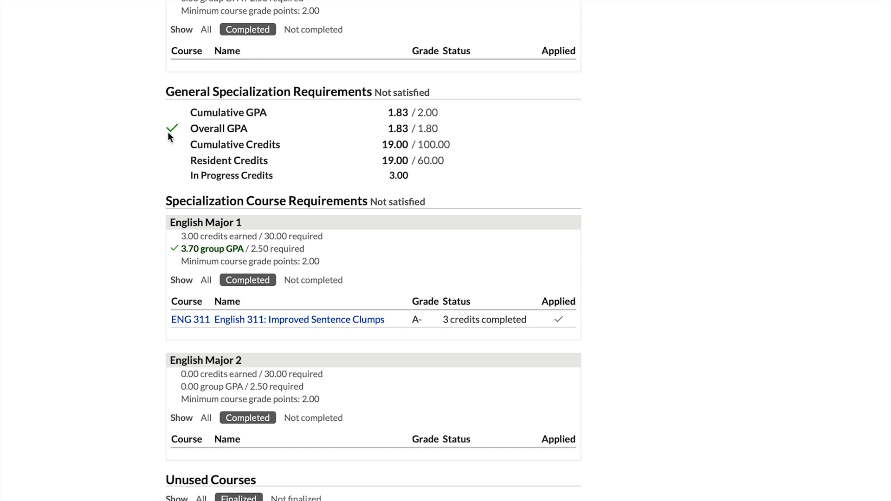
{"action": "mouse_move", "coordinate": [171, 130]}
{"action": "scroll", "coordinate": [599, 352], "scroll_direction": "up", "scroll_amount": 6}
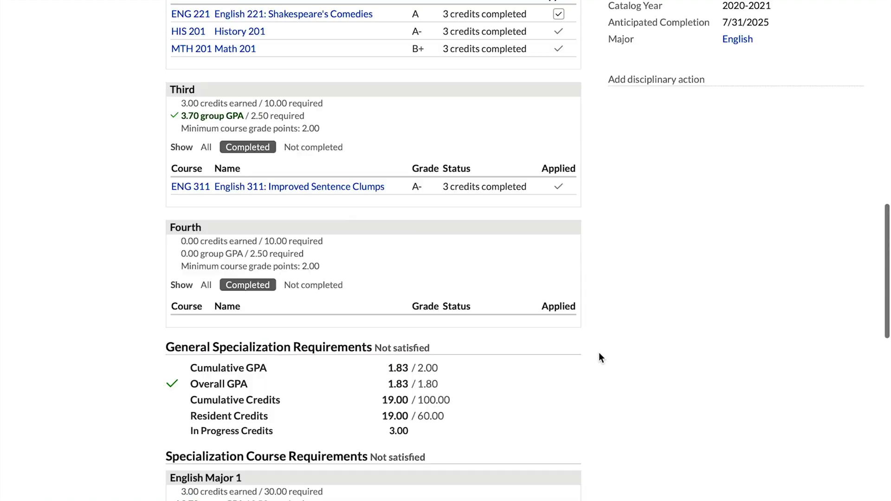
{"action": "scroll", "coordinate": [599, 352], "scroll_direction": "up", "scroll_amount": 4}
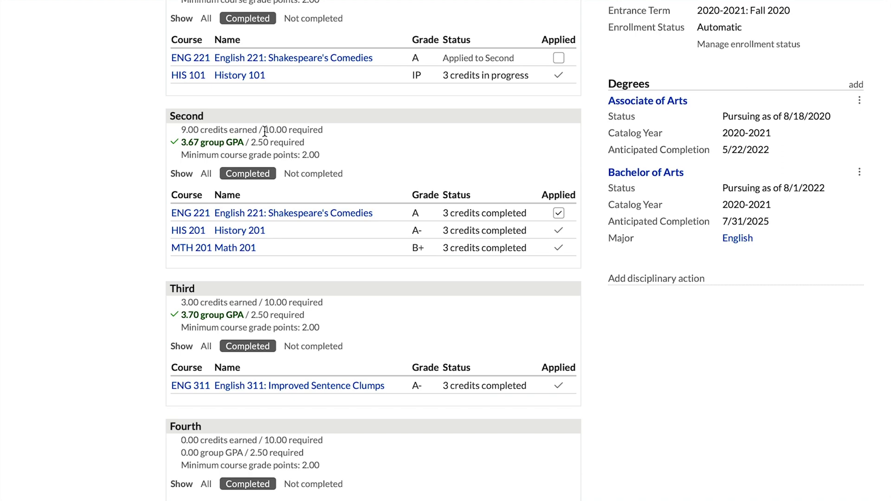
Step: Add a course group exception that reduces the Units requirement of the Second group by 1
{"action": "scroll", "coordinate": [352, 163], "scroll_direction": "down", "scroll_amount": 15}
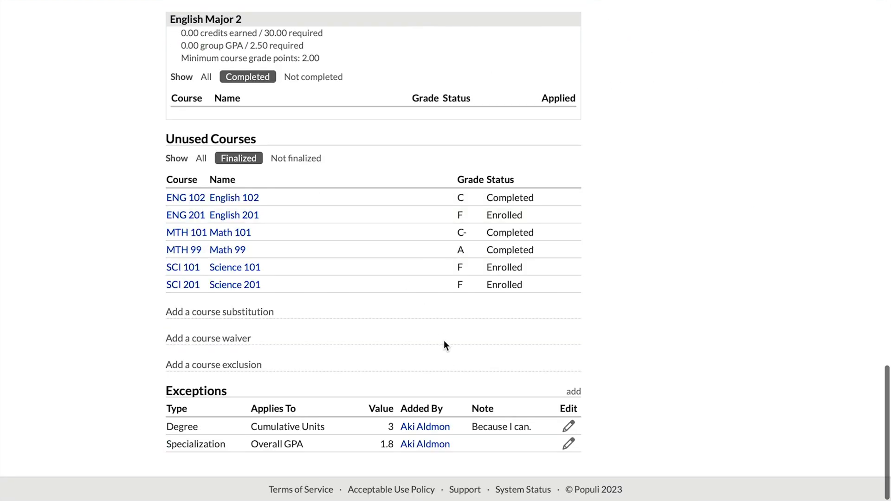
{"action": "left_click", "coordinate": [574, 393]}
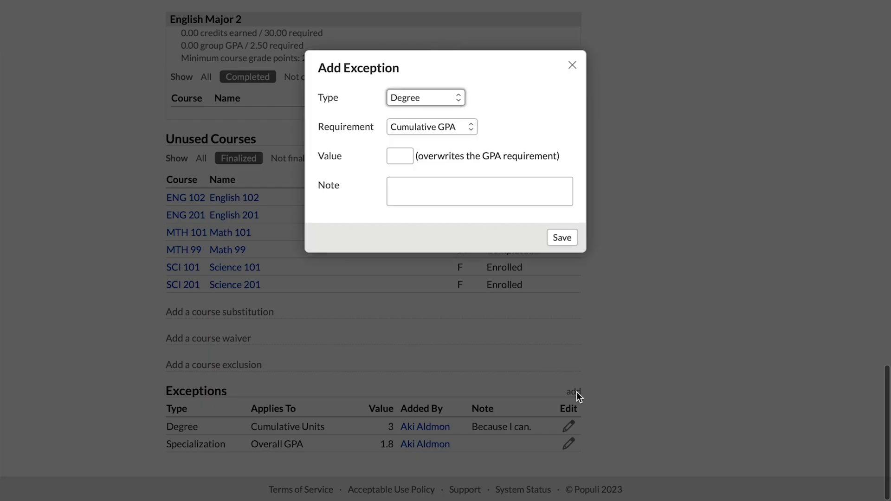
{"action": "left_click", "coordinate": [425, 97]}
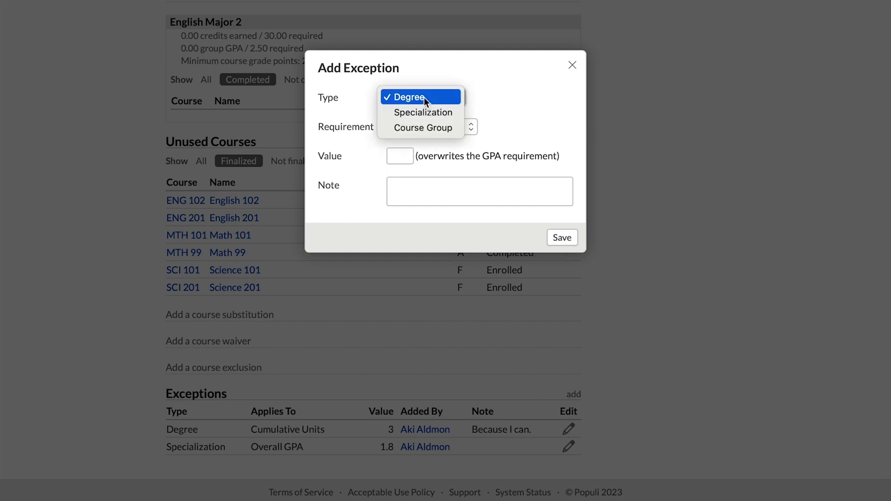
{"action": "left_click", "coordinate": [424, 128]}
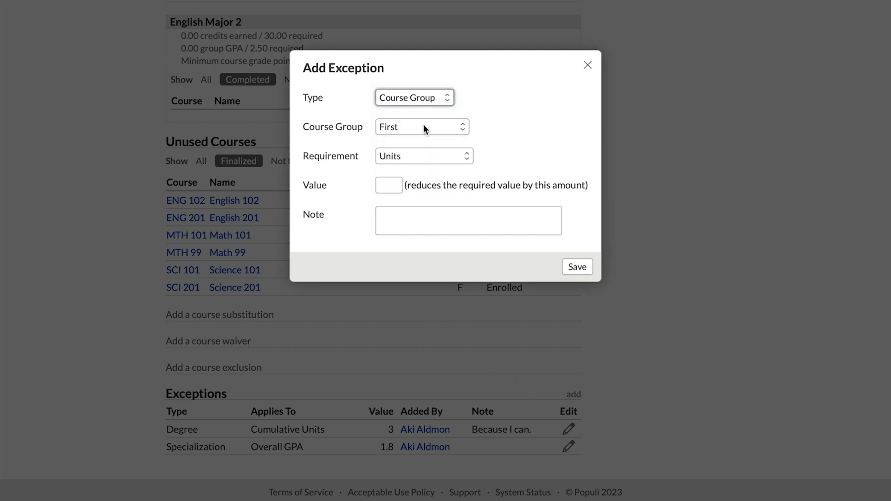
{"action": "left_click", "coordinate": [424, 126]}
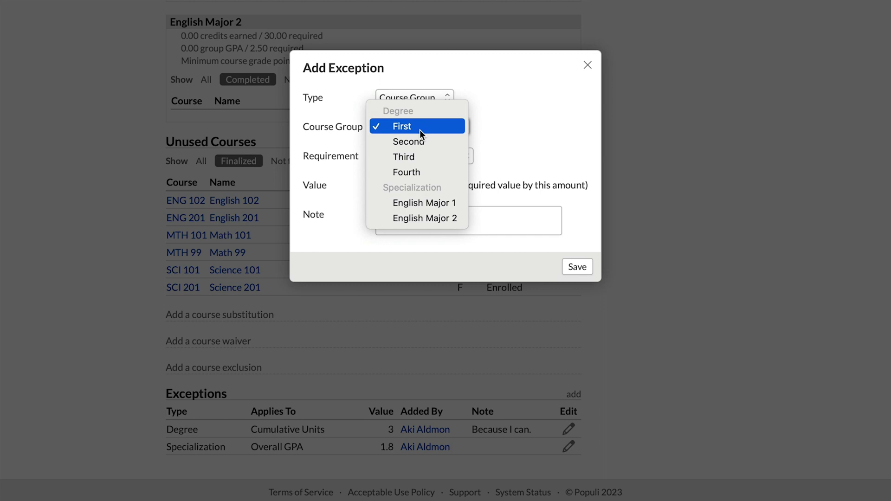
{"action": "left_click", "coordinate": [422, 141]}
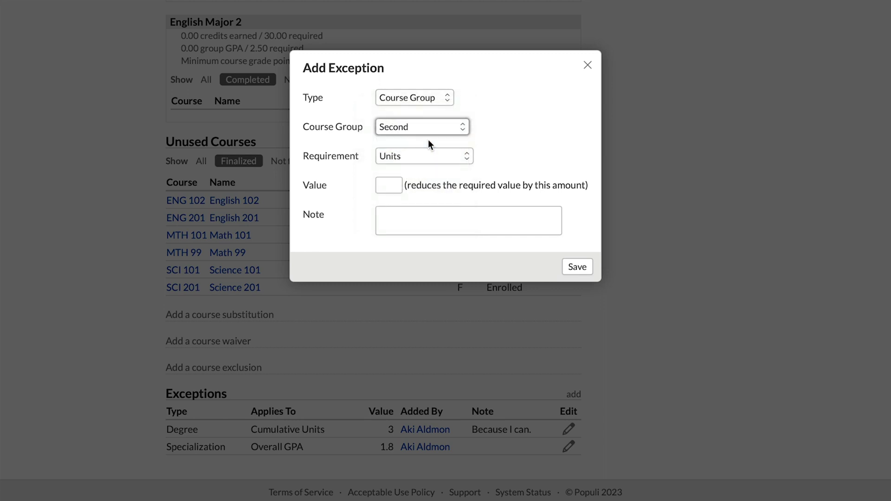
{"action": "left_click", "coordinate": [427, 163]}
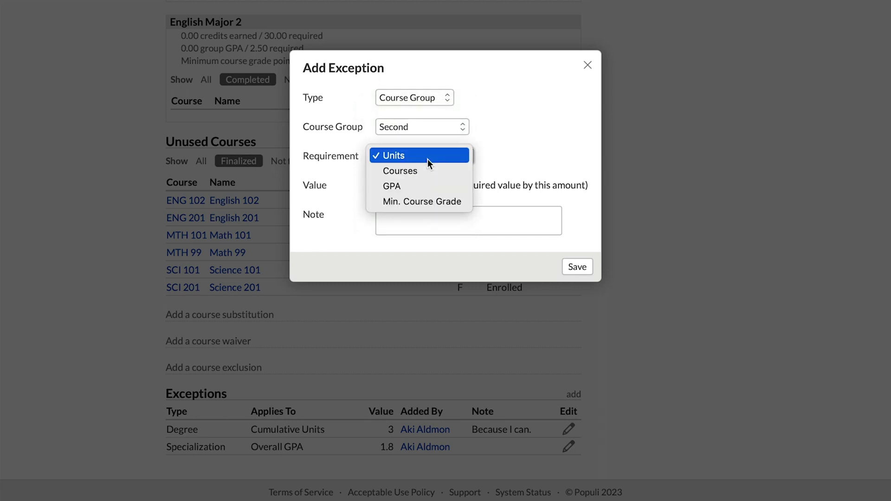
{"action": "left_click", "coordinate": [494, 165]}
{"action": "left_click", "coordinate": [393, 185]}
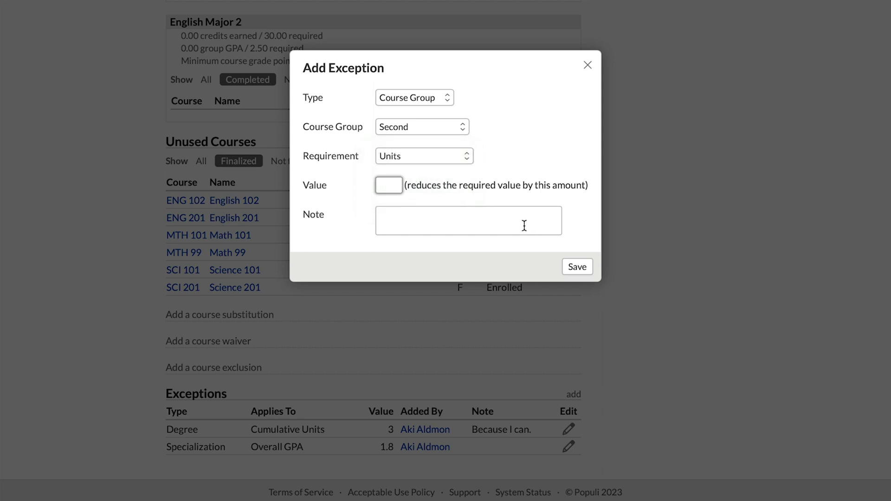
{"action": "type", "text": "1"}
{"action": "left_click", "coordinate": [577, 268]}
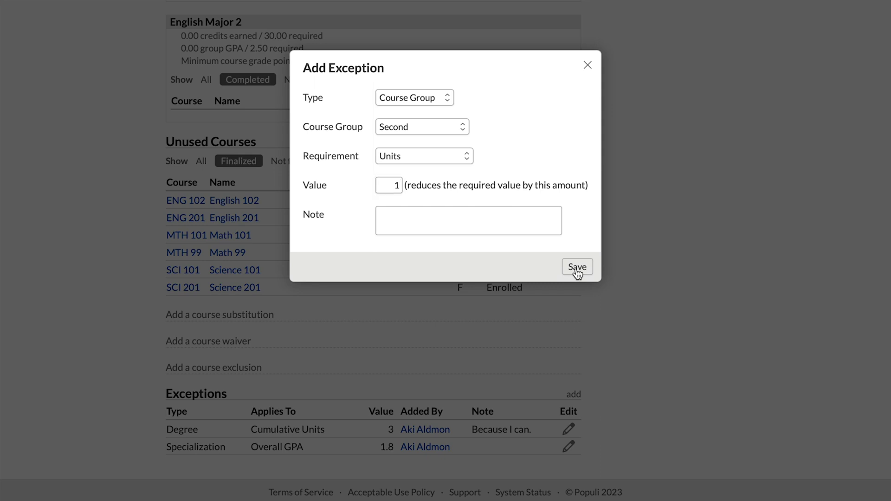
Step: Review the credit requirement of the Second course group under Degree Course Requirements
{"action": "scroll", "coordinate": [576, 271], "scroll_direction": "up", "scroll_amount": 7}
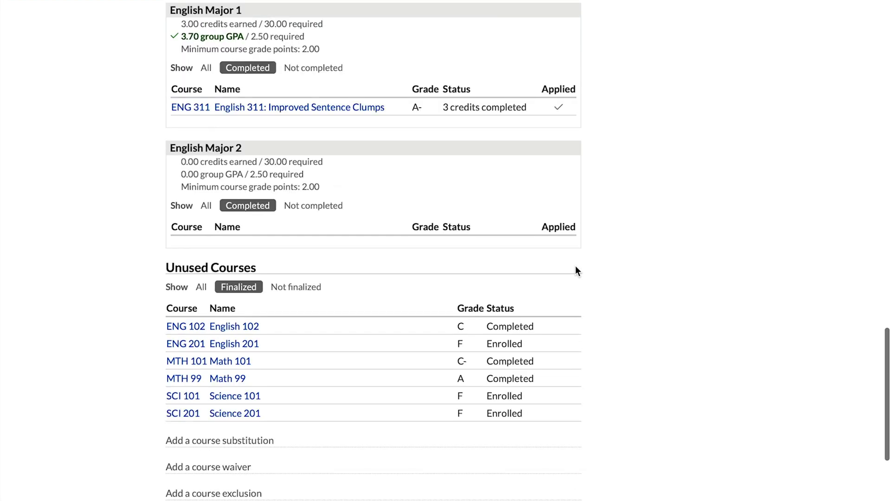
{"action": "scroll", "coordinate": [574, 266], "scroll_direction": "up", "scroll_amount": 8}
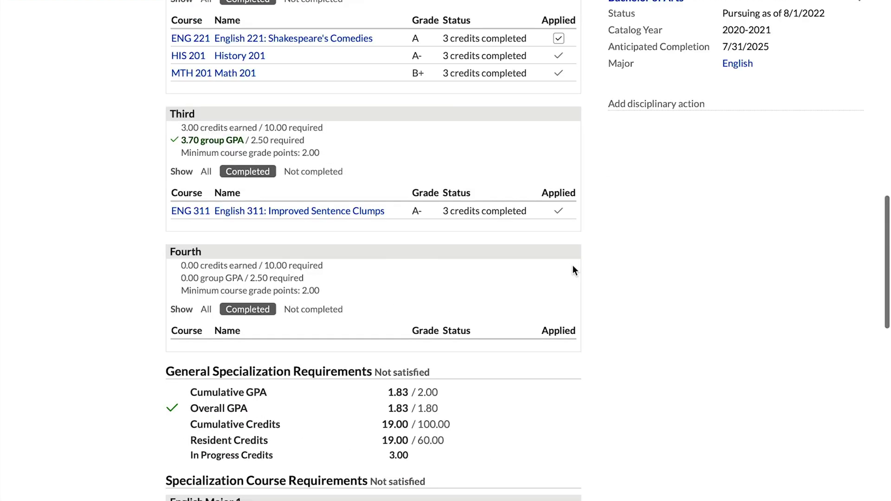
{"action": "scroll", "coordinate": [573, 265], "scroll_direction": "up", "scroll_amount": 2}
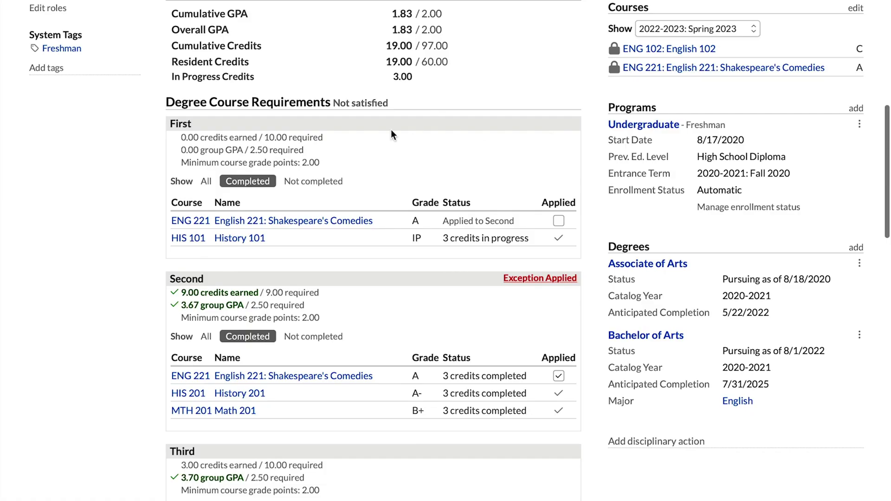
Step: Show the not completed courses in the First course group
{"action": "left_click", "coordinate": [314, 181]}
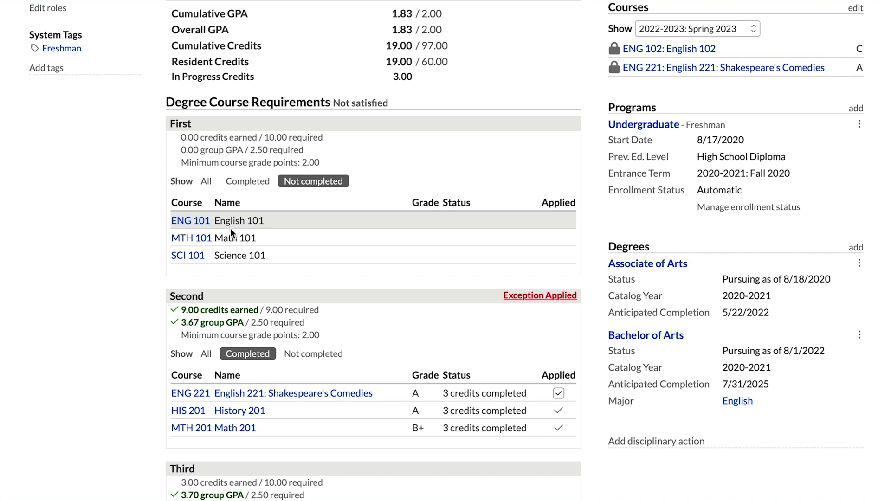
Step: Start a course substitution that applies to Degree & Specialization, with ENG 101: English 101 as the required course
{"action": "scroll", "coordinate": [230, 229], "scroll_direction": "down", "scroll_amount": 20}
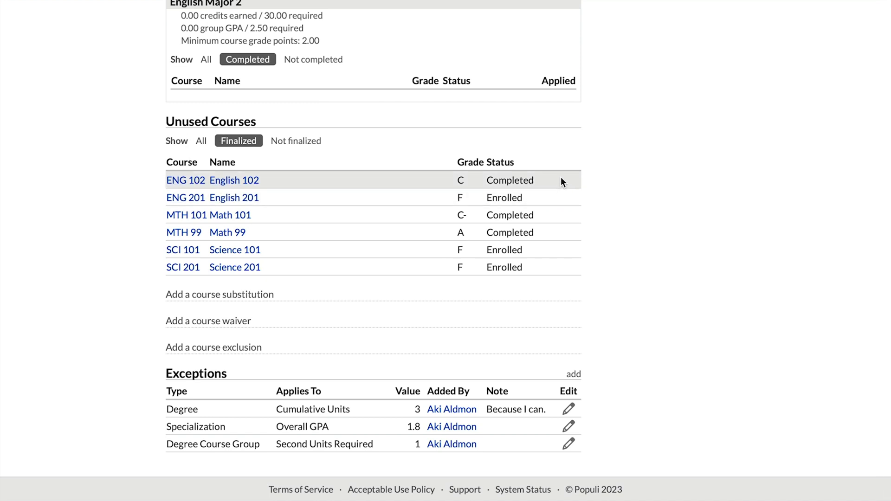
{"action": "left_click", "coordinate": [264, 301]}
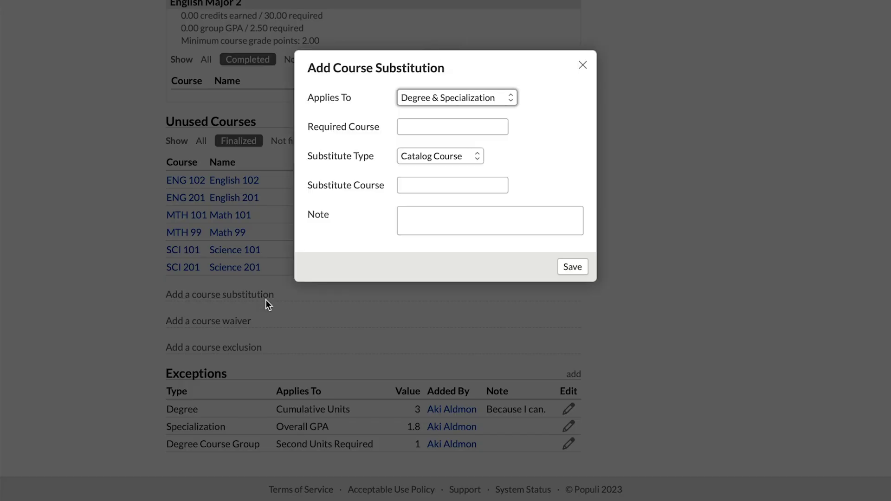
{"action": "left_click", "coordinate": [444, 98]}
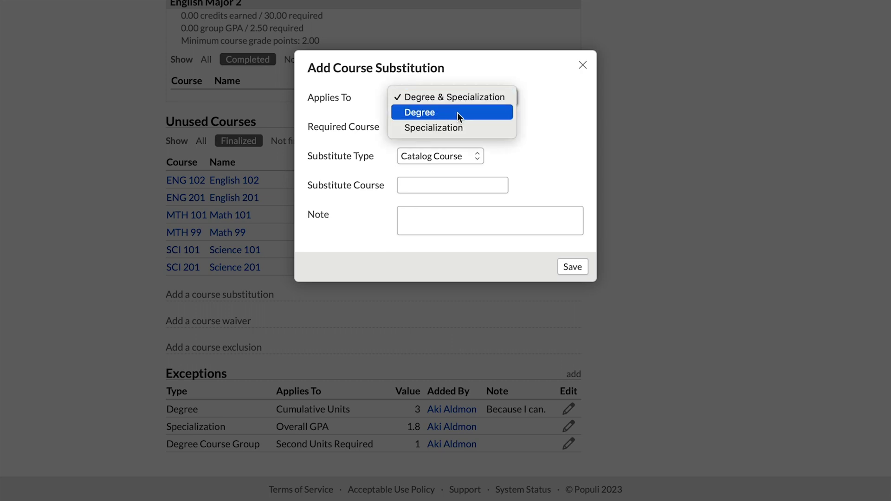
{"action": "left_click", "coordinate": [539, 140]}
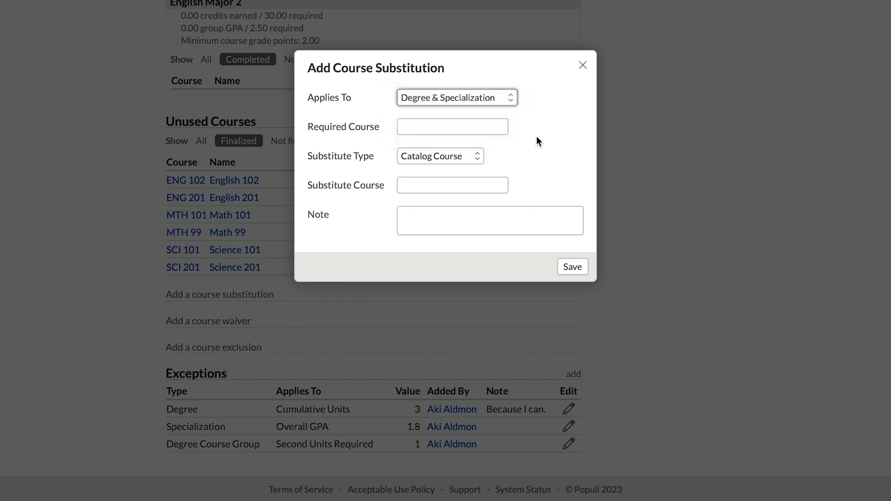
{"action": "left_click", "coordinate": [470, 125]}
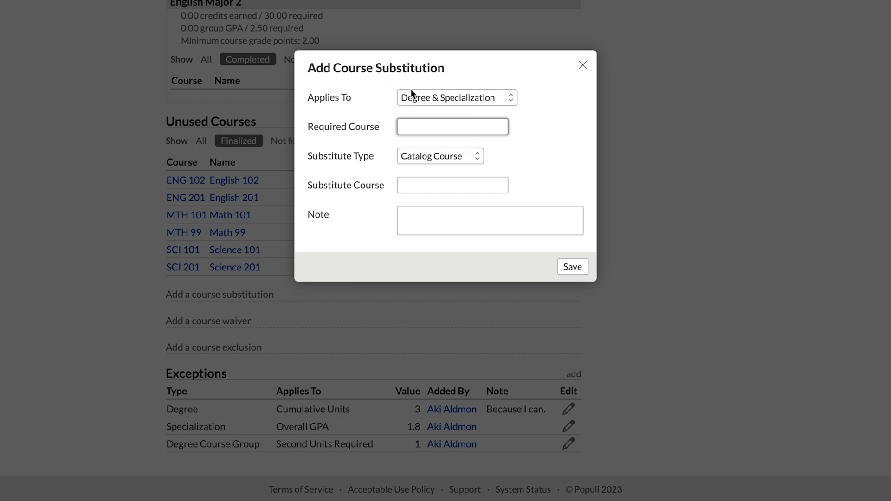
{"action": "type", "text": "english"}
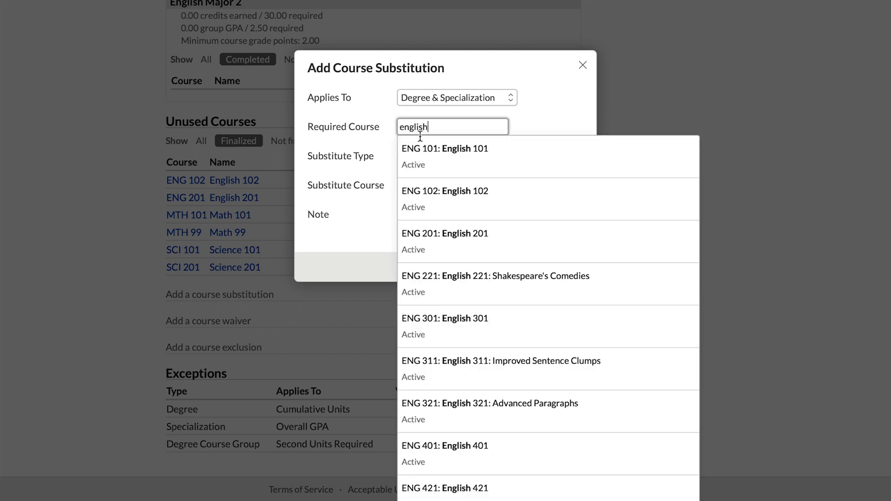
{"action": "left_click", "coordinate": [459, 151]}
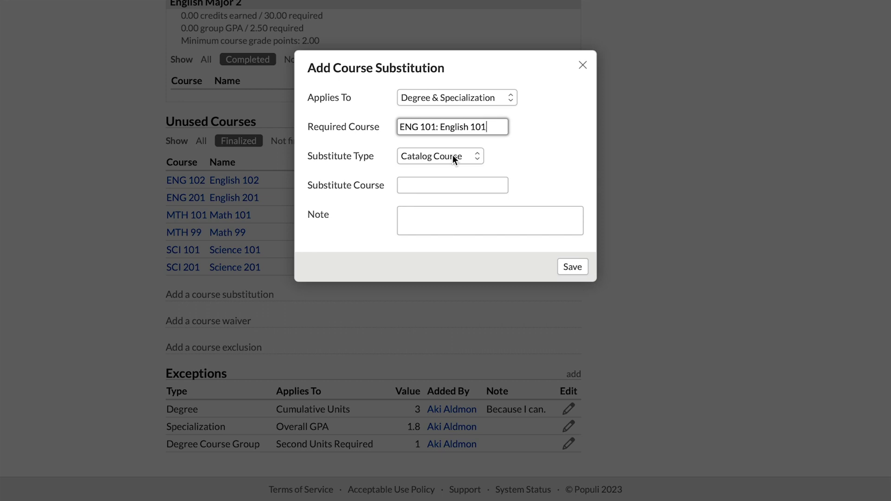
Step: Choose the catalog course ENG 102: English 102 as the substitute course and save the substitution
{"action": "left_click", "coordinate": [453, 156]}
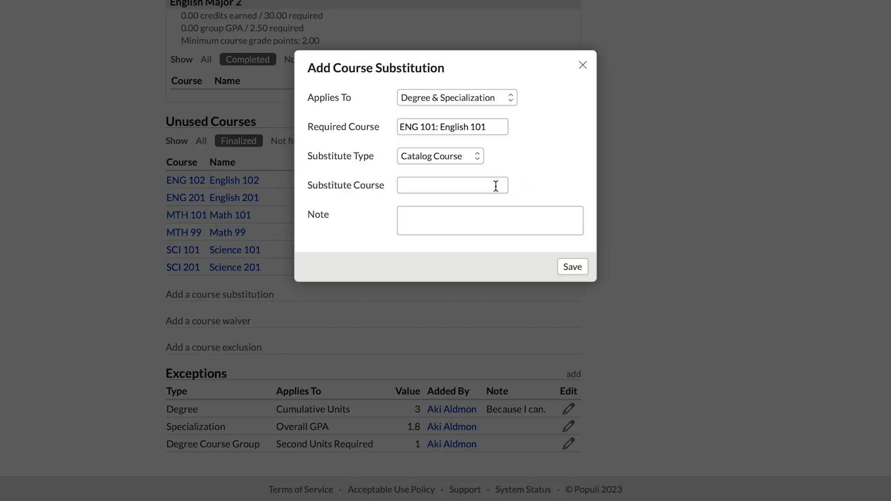
{"action": "left_click", "coordinate": [483, 184]}
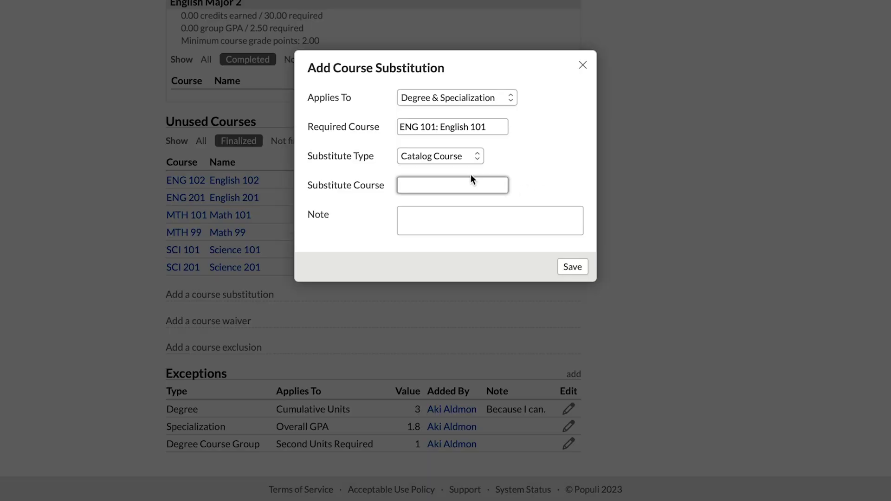
{"action": "type", "text": "en"}
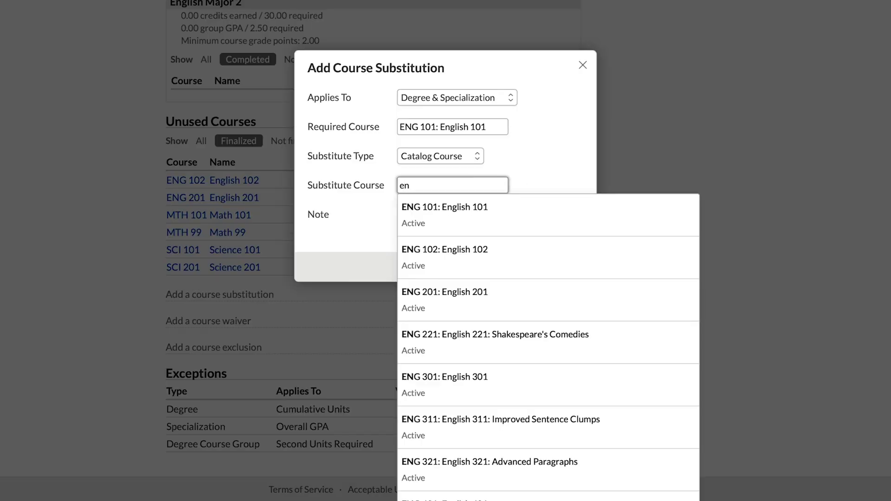
{"action": "type", "text": "glish"}
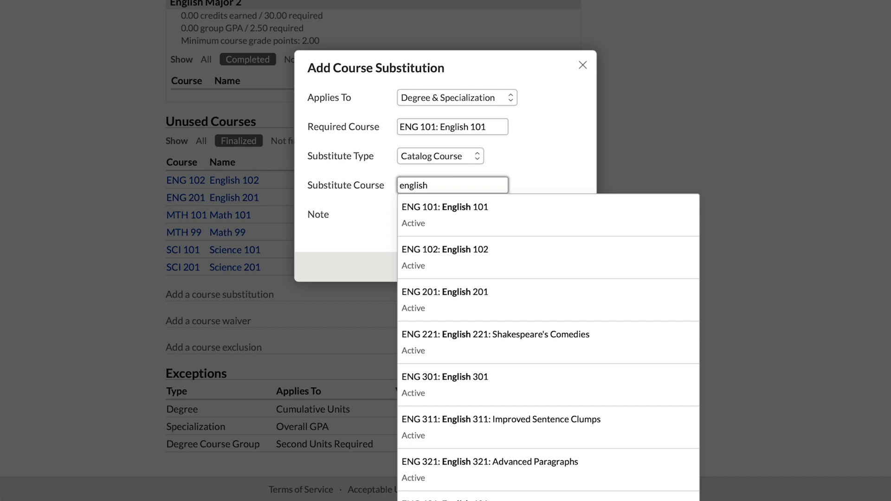
{"action": "left_click", "coordinate": [485, 248]}
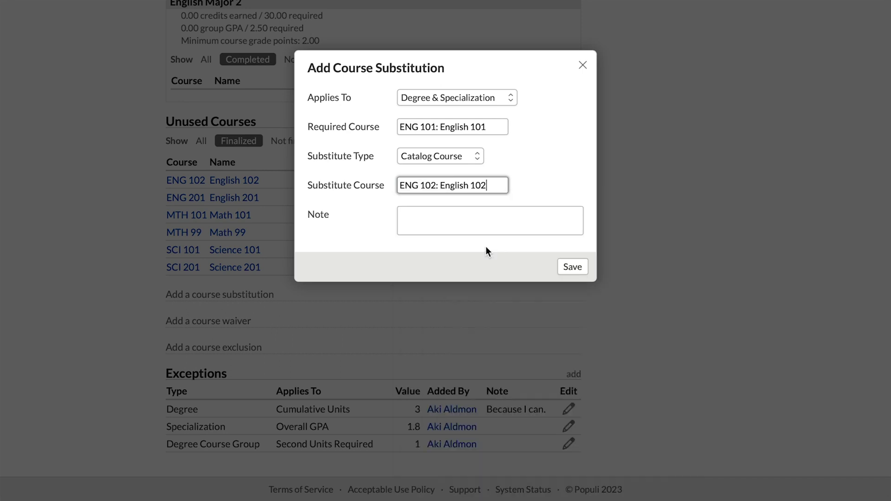
{"action": "left_click", "coordinate": [570, 273]}
Step: Check the substitution in the course requirements and show the not completed courses in the English Major 1 group
{"action": "scroll", "coordinate": [583, 408], "scroll_direction": "up", "scroll_amount": 5}
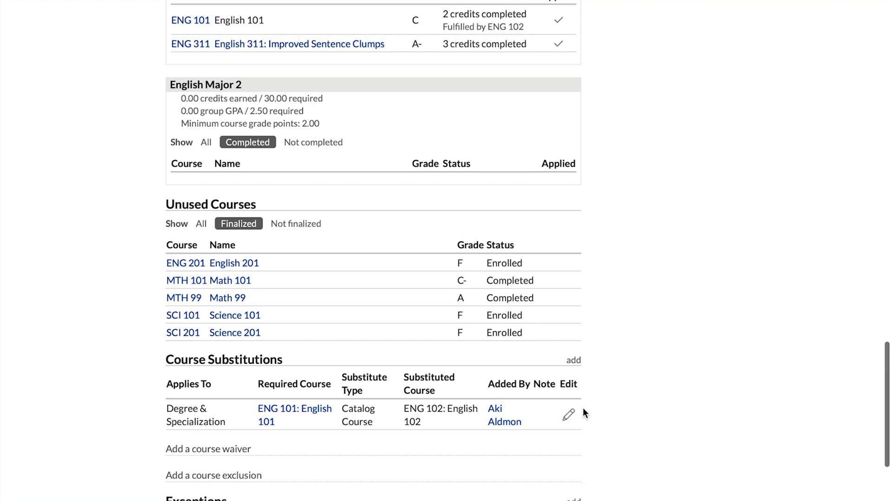
{"action": "scroll", "coordinate": [554, 202], "scroll_direction": "up", "scroll_amount": 8}
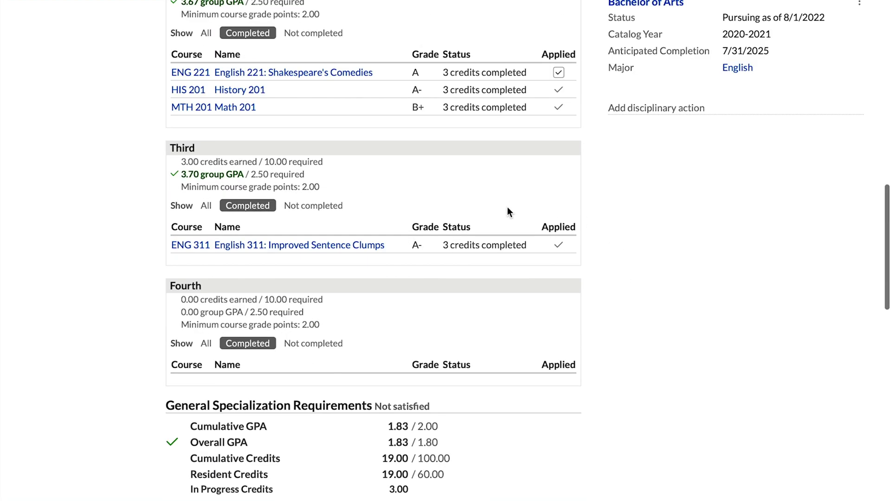
{"action": "scroll", "coordinate": [508, 212], "scroll_direction": "up", "scroll_amount": 5}
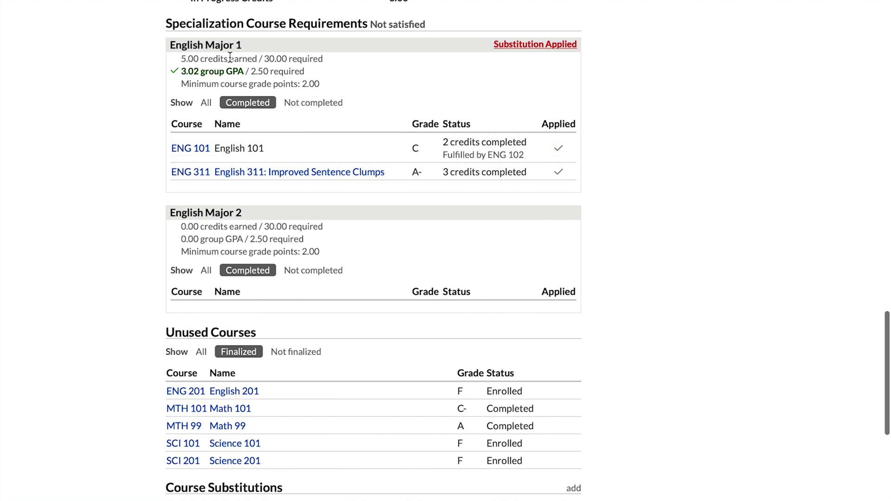
{"action": "left_click", "coordinate": [315, 103]}
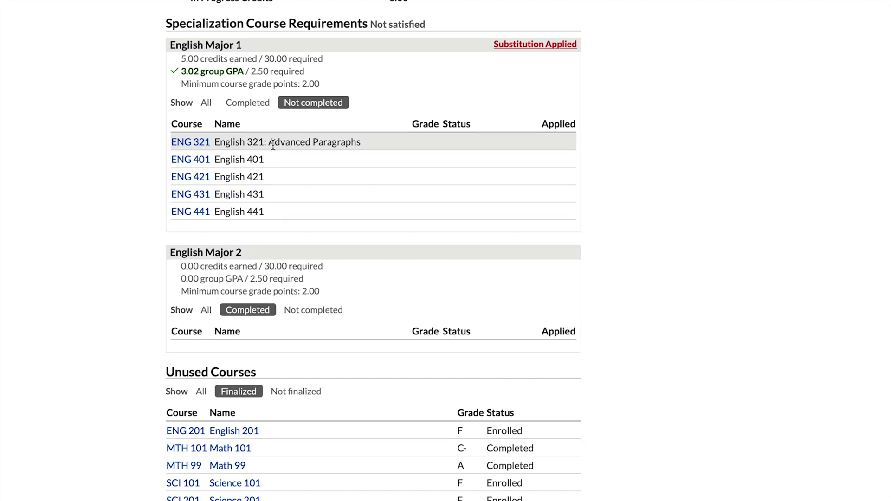
Step: Add a course waiver for ENG 321: English 321: Advanced Paragraphs that applies to Degree & Specialization
{"action": "scroll", "coordinate": [274, 156], "scroll_direction": "down", "scroll_amount": 6}
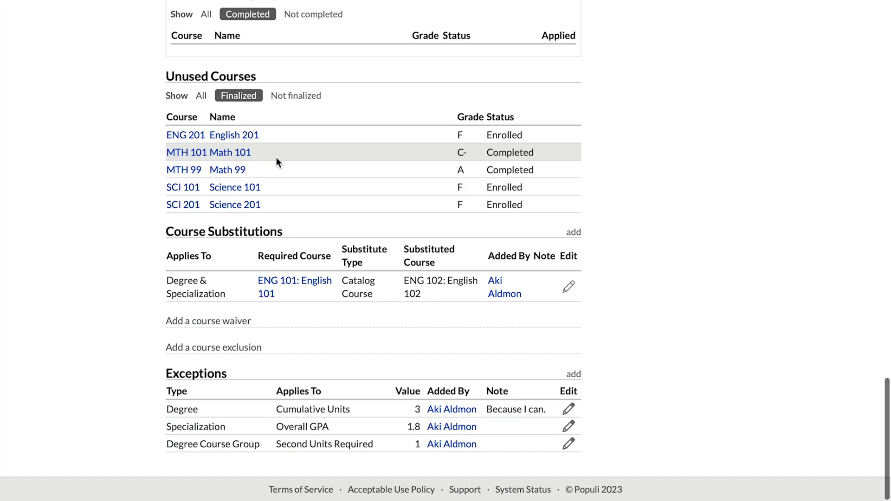
{"action": "left_click", "coordinate": [241, 321]}
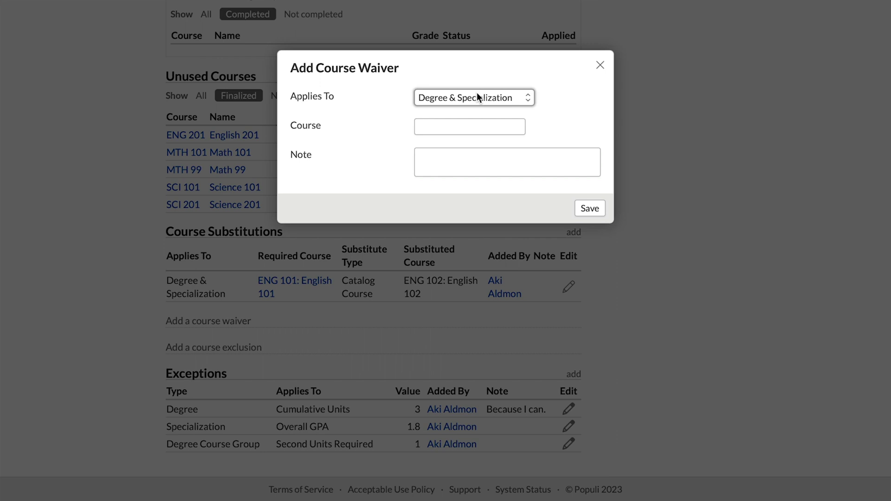
{"action": "left_click", "coordinate": [481, 99]}
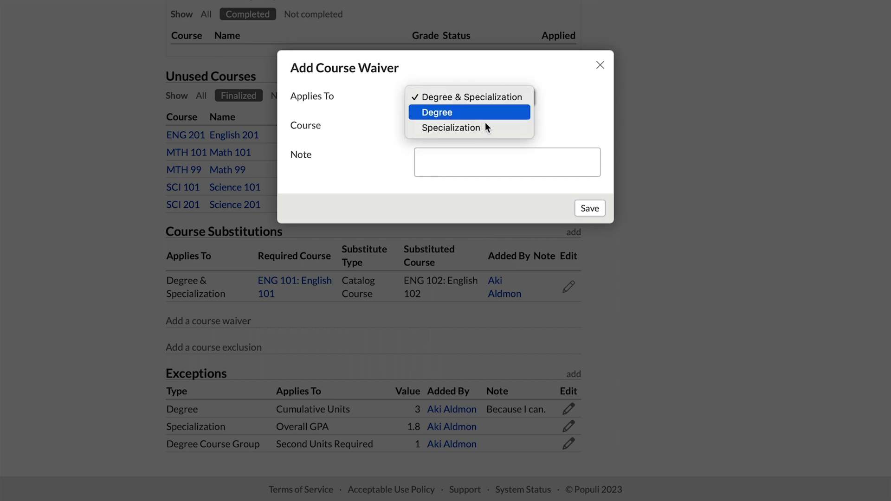
{"action": "left_click", "coordinate": [626, 111]}
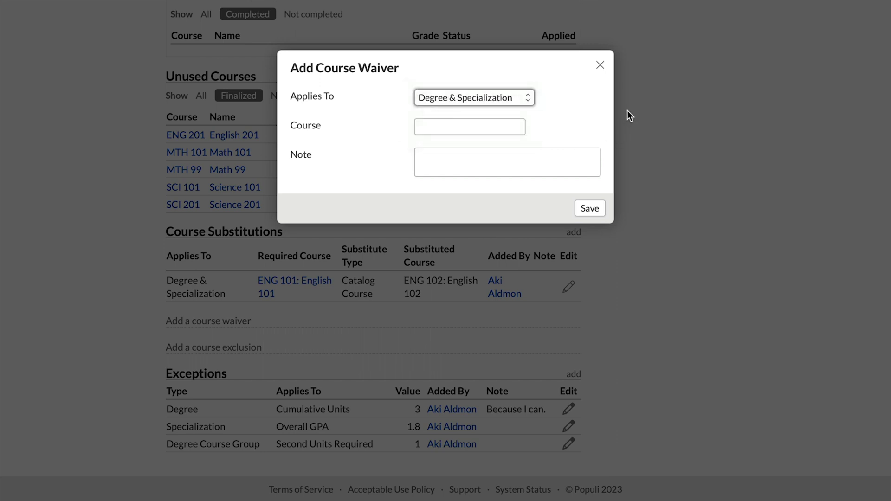
{"action": "left_click", "coordinate": [505, 124]}
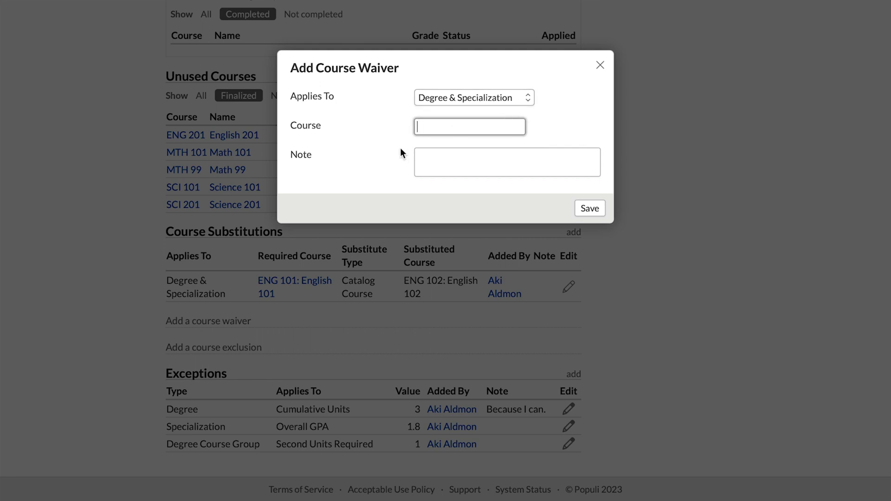
{"action": "type", "text": "english 321"}
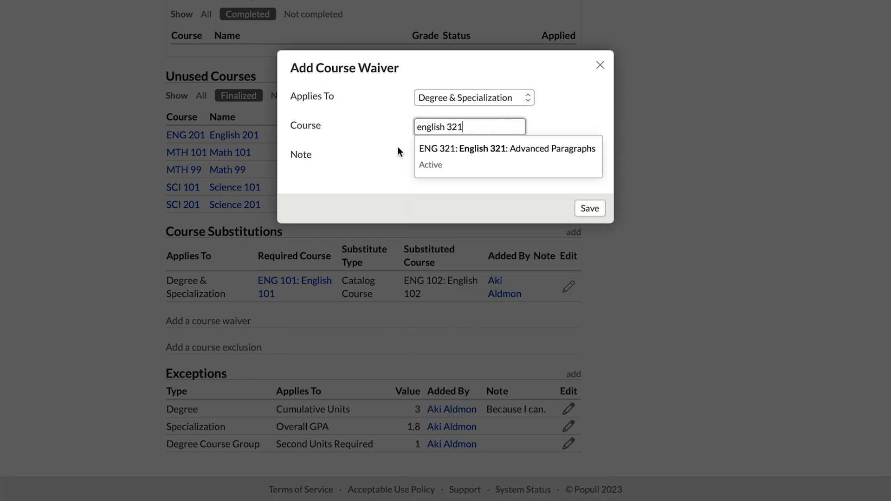
{"action": "left_click", "coordinate": [490, 149]}
{"action": "left_click", "coordinate": [598, 213]}
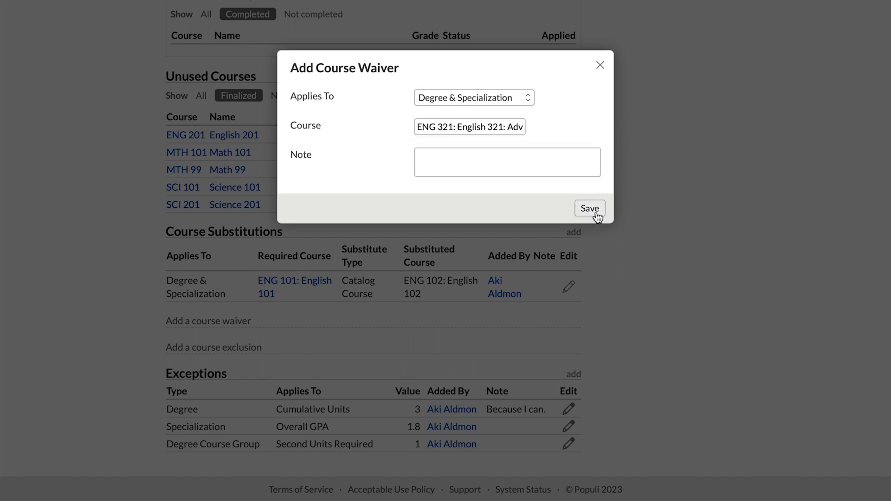
Step: Examine how the English 321 waiver is applied in the Third course group and the English Major 1 group
{"action": "scroll", "coordinate": [568, 339], "scroll_direction": "up", "scroll_amount": 5}
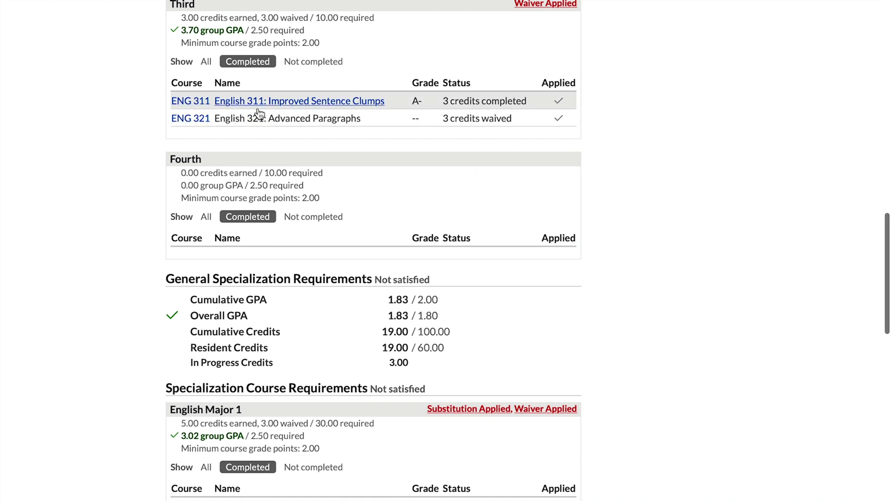
{"action": "scroll", "coordinate": [342, 112], "scroll_direction": "up", "scroll_amount": 1}
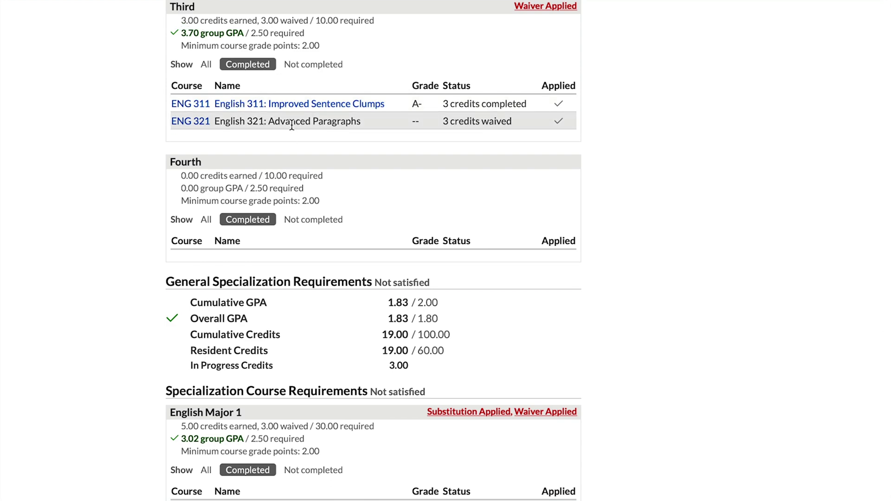
{"action": "scroll", "coordinate": [291, 126], "scroll_direction": "down", "scroll_amount": 1}
{"action": "scroll", "coordinate": [292, 126], "scroll_direction": "down", "scroll_amount": 5}
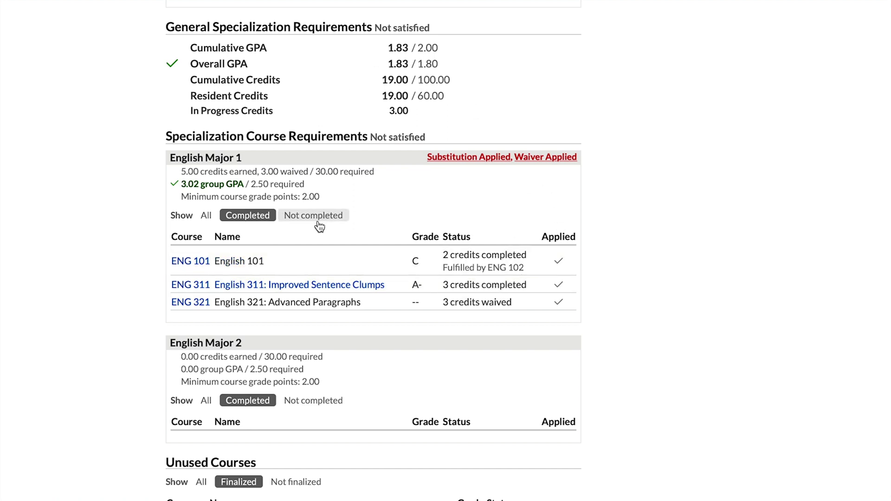
Step: Add a course exclusion that applies to the Degree for ENG 311-1: English 311: Improved Sentence Clumps, 2021-2022: Spring 2022
{"action": "scroll", "coordinate": [314, 222], "scroll_direction": "down", "scroll_amount": 10}
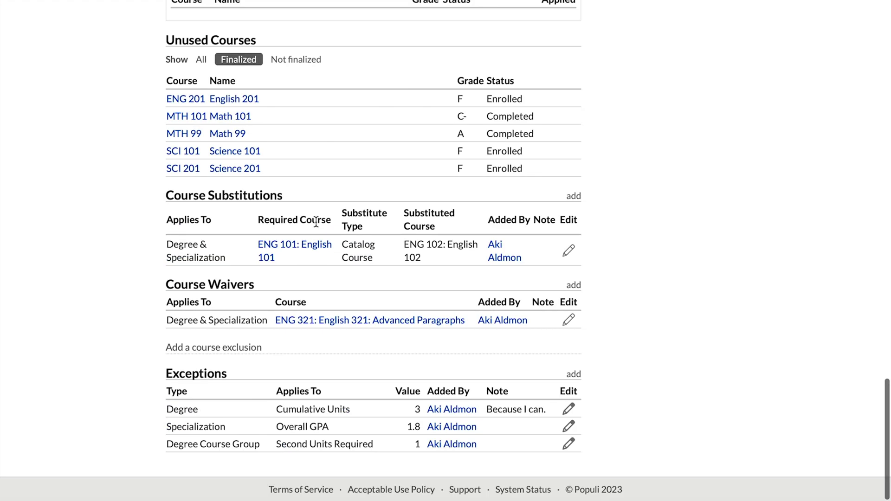
{"action": "left_click", "coordinate": [252, 349]}
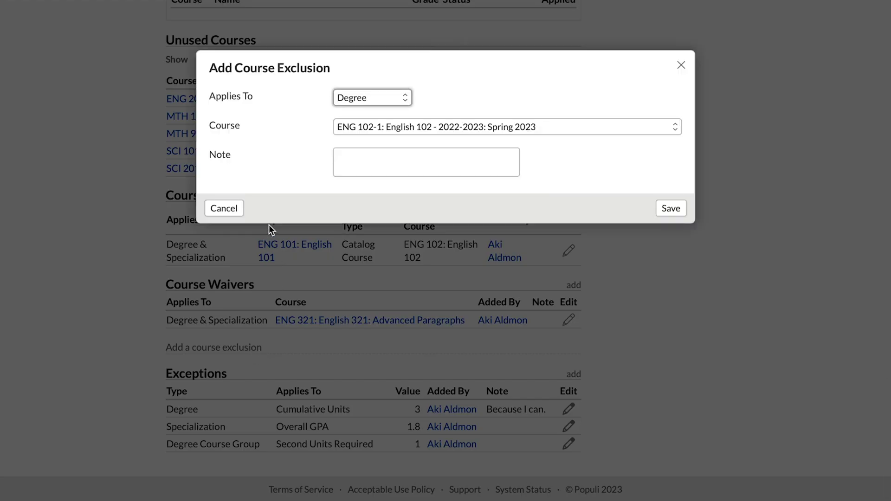
{"action": "left_click", "coordinate": [383, 99]}
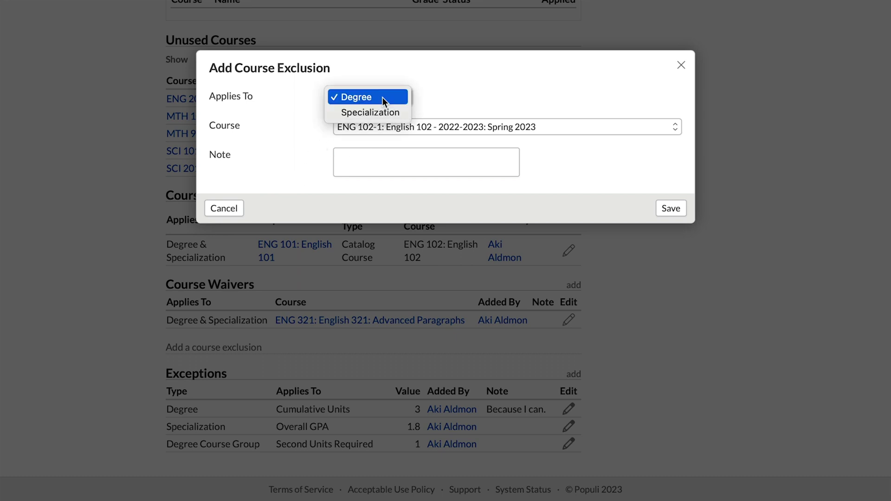
{"action": "left_click", "coordinate": [433, 88]}
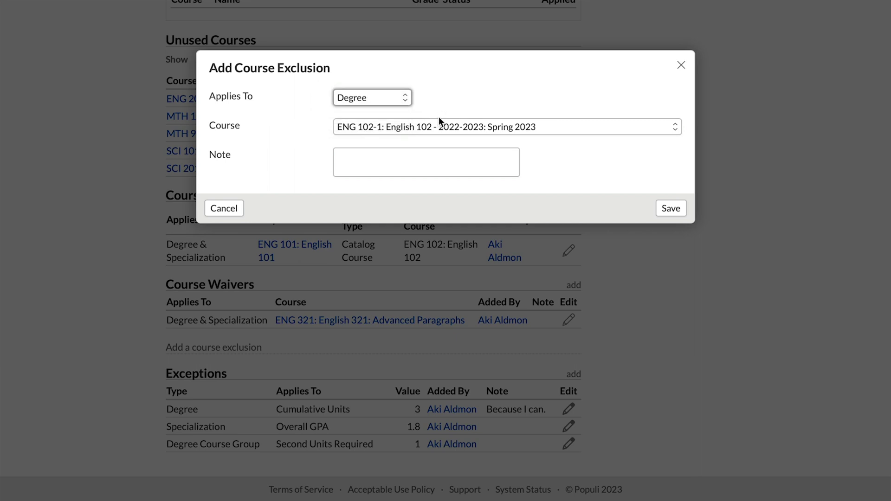
{"action": "left_click", "coordinate": [457, 126]}
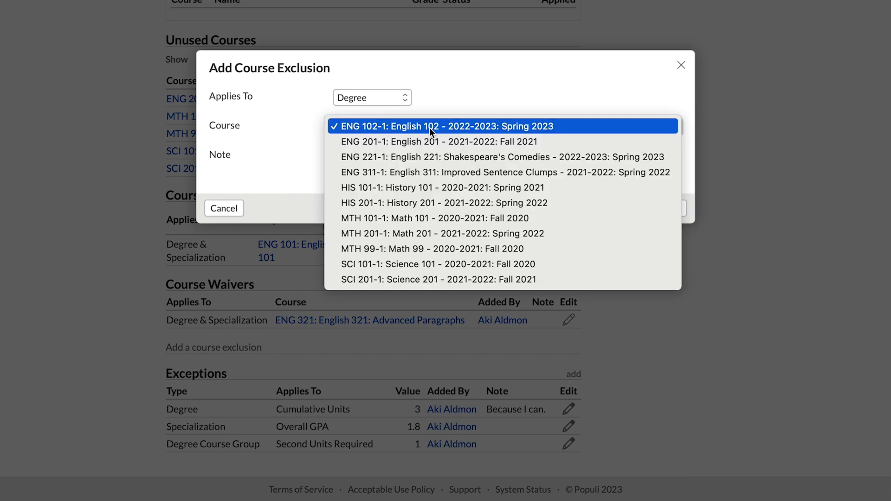
{"action": "left_click", "coordinate": [423, 172]}
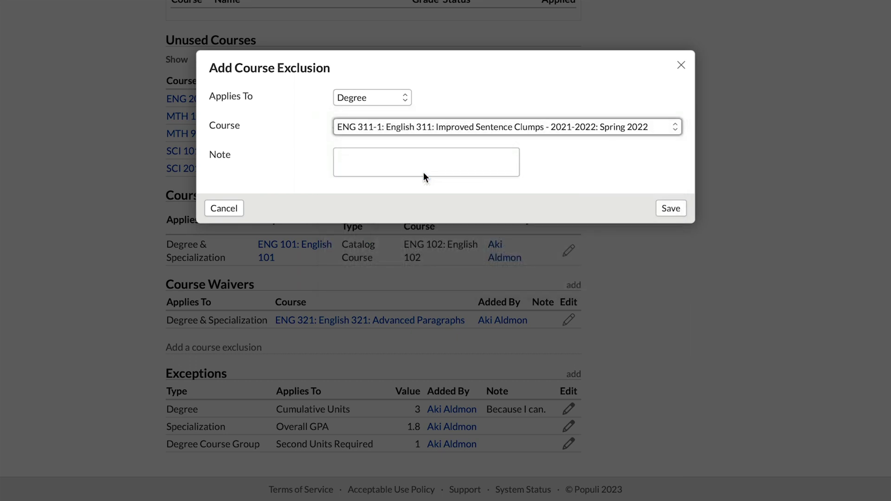
{"action": "left_click", "coordinate": [677, 210]}
Step: Compare the Third degree group with the English Major 1 group to check the effect of the English 311 exclusion
{"action": "scroll", "coordinate": [673, 234], "scroll_direction": "up", "scroll_amount": 12}
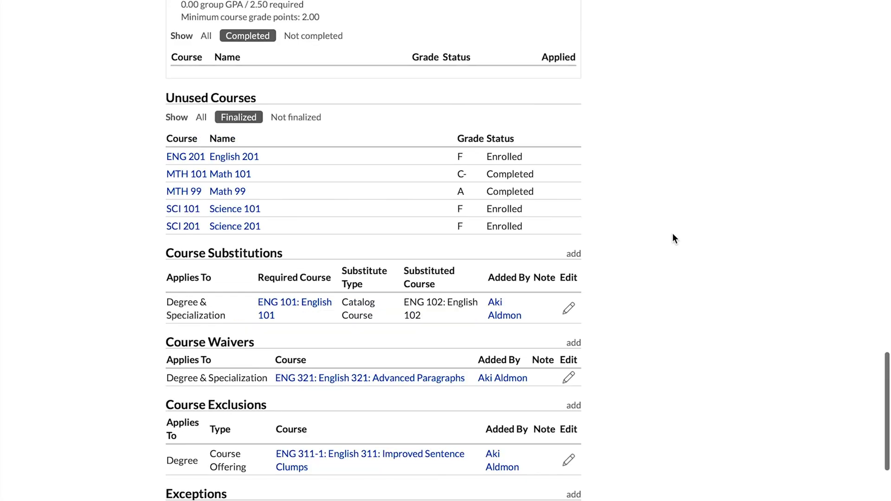
{"action": "scroll", "coordinate": [672, 234], "scroll_direction": "up", "scroll_amount": 4}
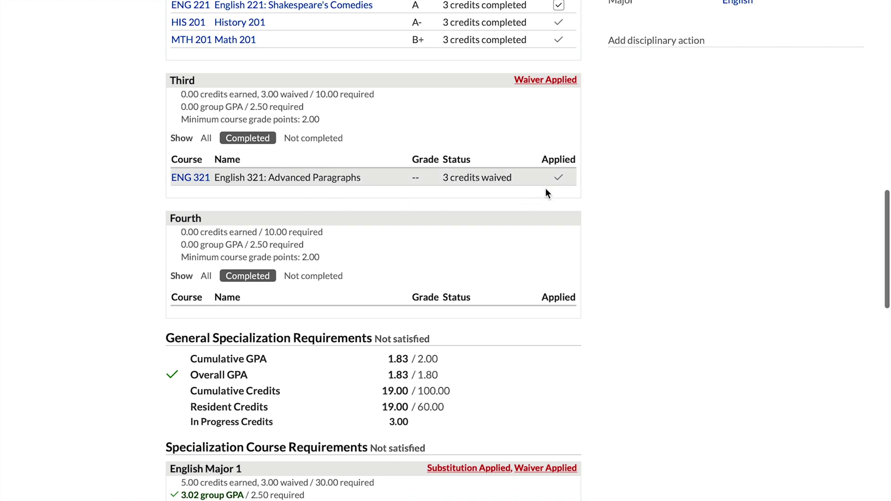
{"action": "scroll", "coordinate": [545, 188], "scroll_direction": "down", "scroll_amount": 7}
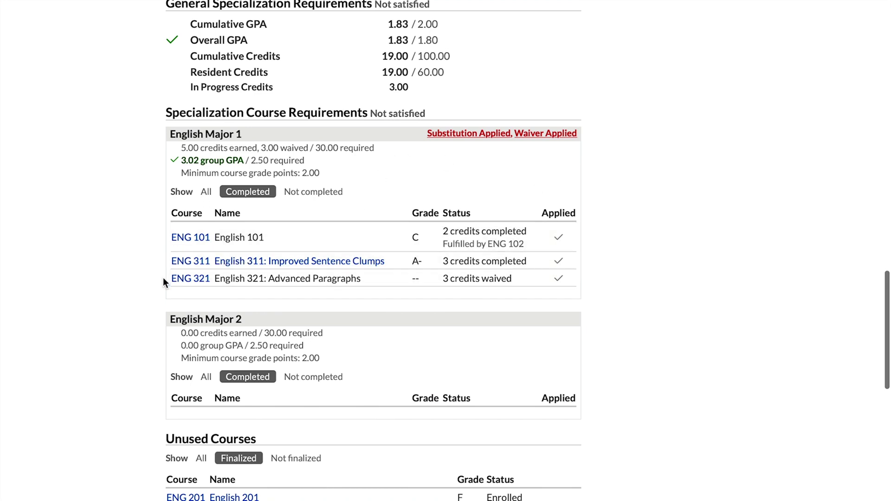